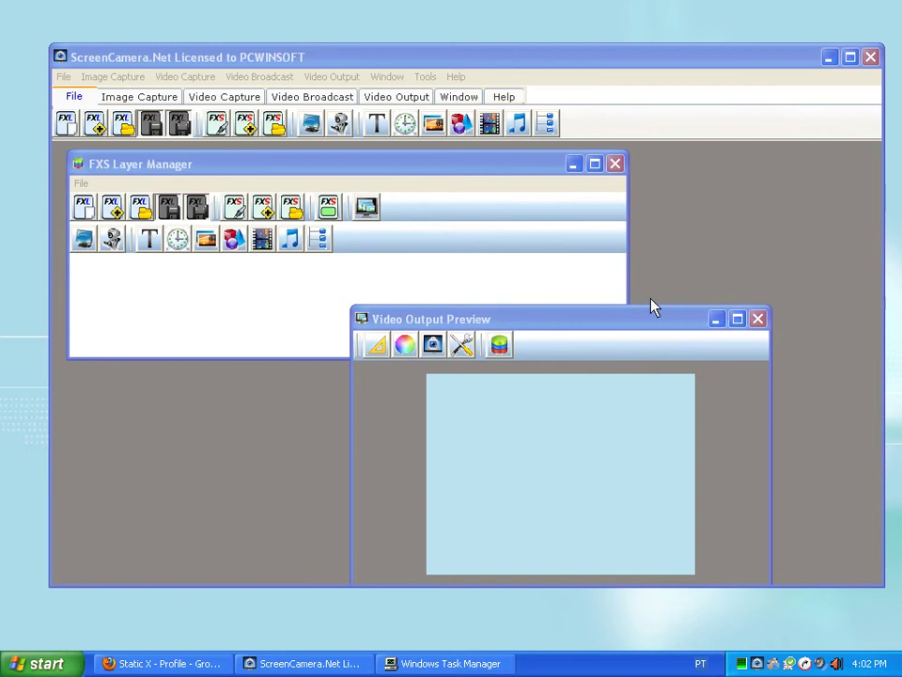
Maximize the ScreenCamera.Net main window so the Layer Manager and Video Output Preview fill the screen
{"action": "left_click", "coordinate": [851, 57]}
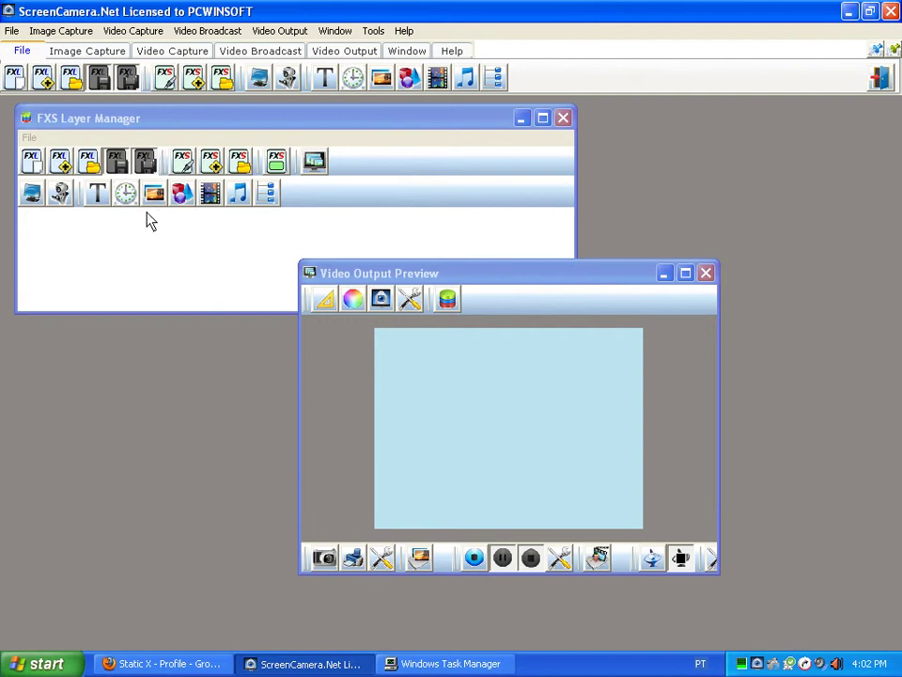
Open group entrance in the editor, add a Polygon > Rectangle > New Square layer, and zoom the preview
{"action": "left_click", "coordinate": [165, 79]}
{"action": "left_click", "coordinate": [182, 341]}
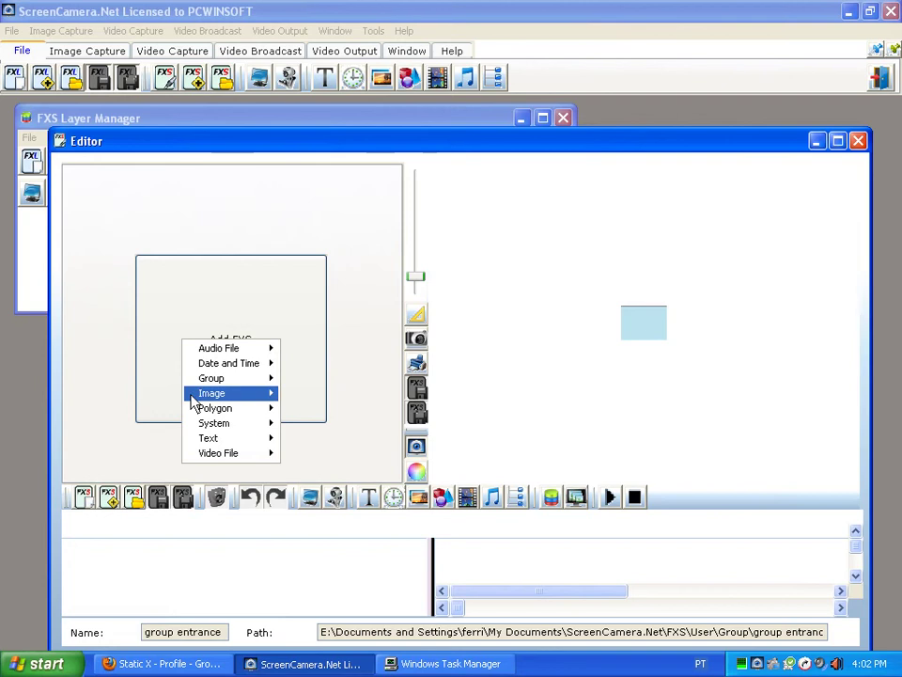
{"action": "mouse_move", "coordinate": [239, 413]}
{"action": "mouse_move", "coordinate": [322, 423]}
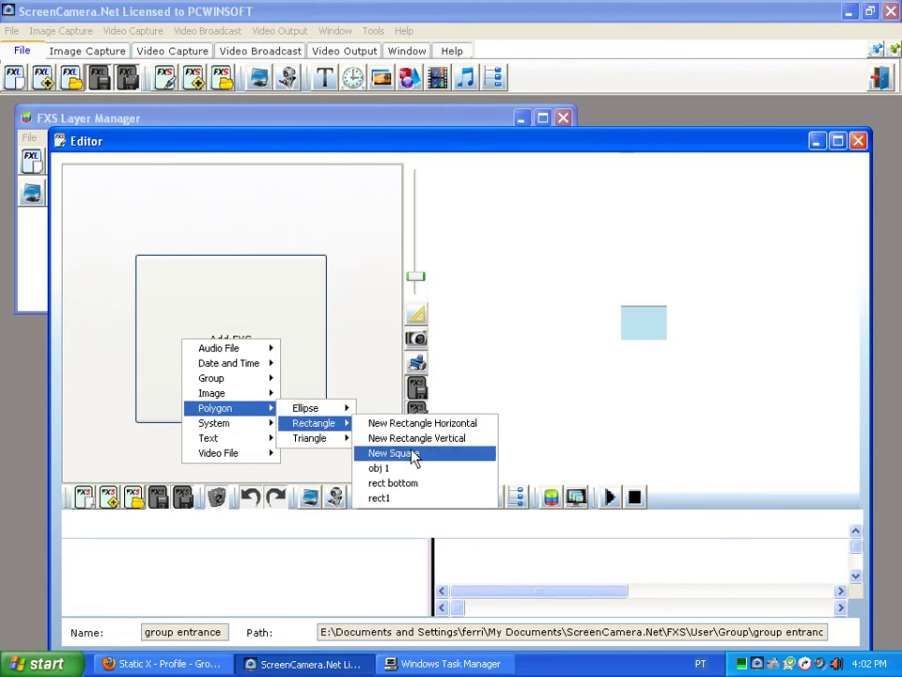
{"action": "left_click", "coordinate": [399, 454]}
{"action": "left_click_drag", "start_coordinate": [416, 278], "coordinate": [416, 220]}
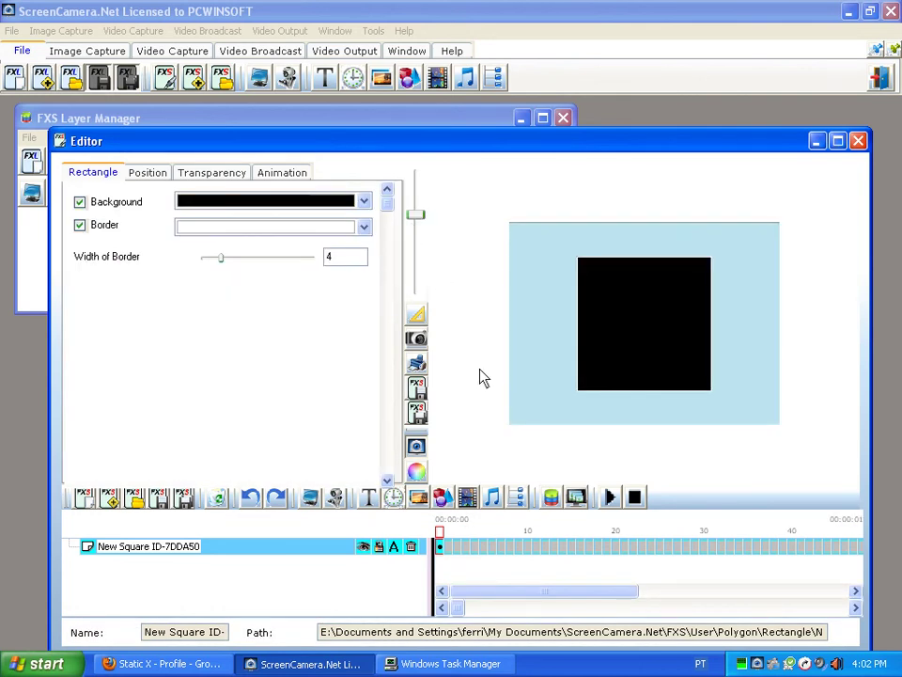
{"action": "left_click", "coordinate": [369, 498]}
Add a New Text layer grouped with the square and change its text to PCWinSoft
{"action": "mouse_move", "coordinate": [386, 519]}
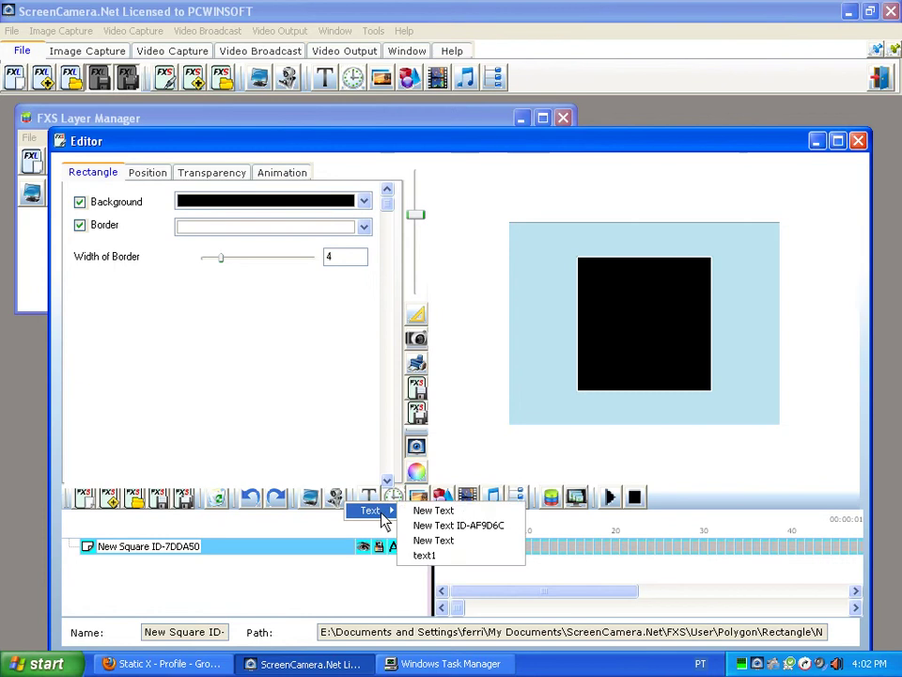
{"action": "left_click", "coordinate": [468, 541]}
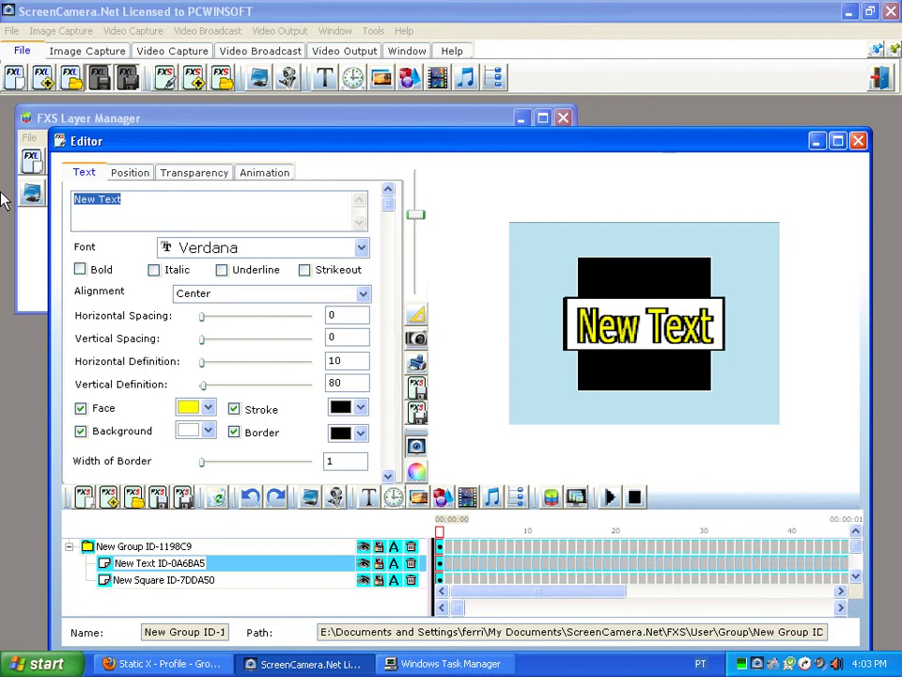
{"action": "type", "text": "PC"}
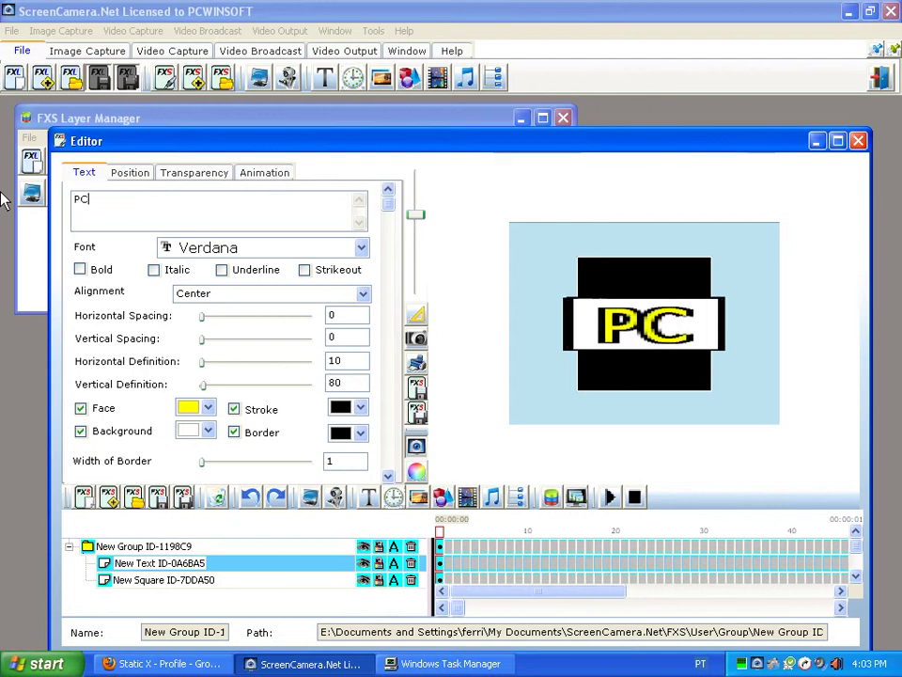
{"action": "type", "text": "WinSoft"}
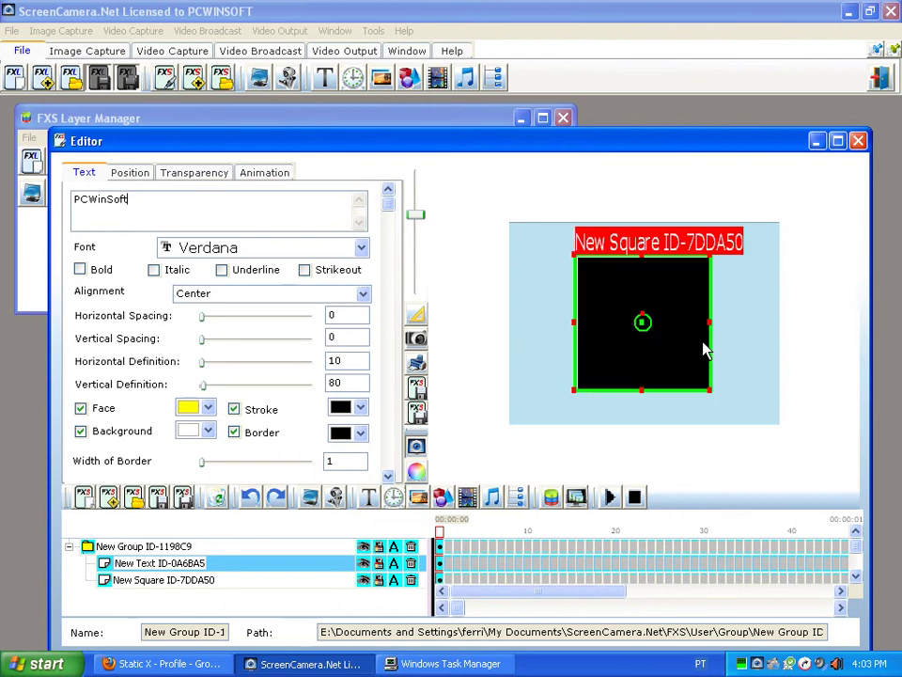
Turn off the text's Background, Border and Stroke
{"action": "left_click", "coordinate": [132, 433]}
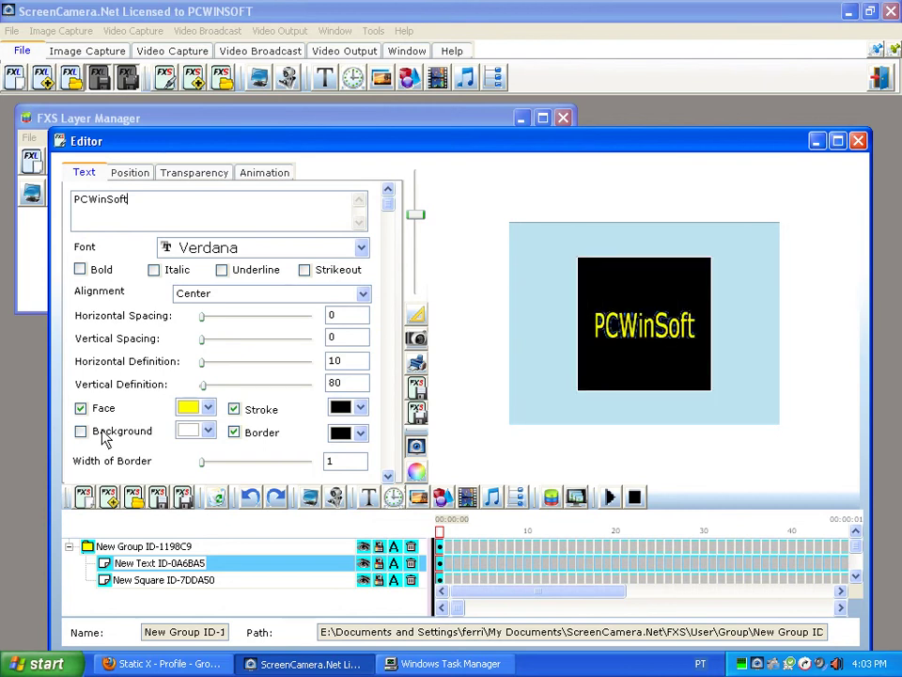
{"action": "left_click", "coordinate": [250, 436]}
{"action": "left_click", "coordinate": [253, 413]}
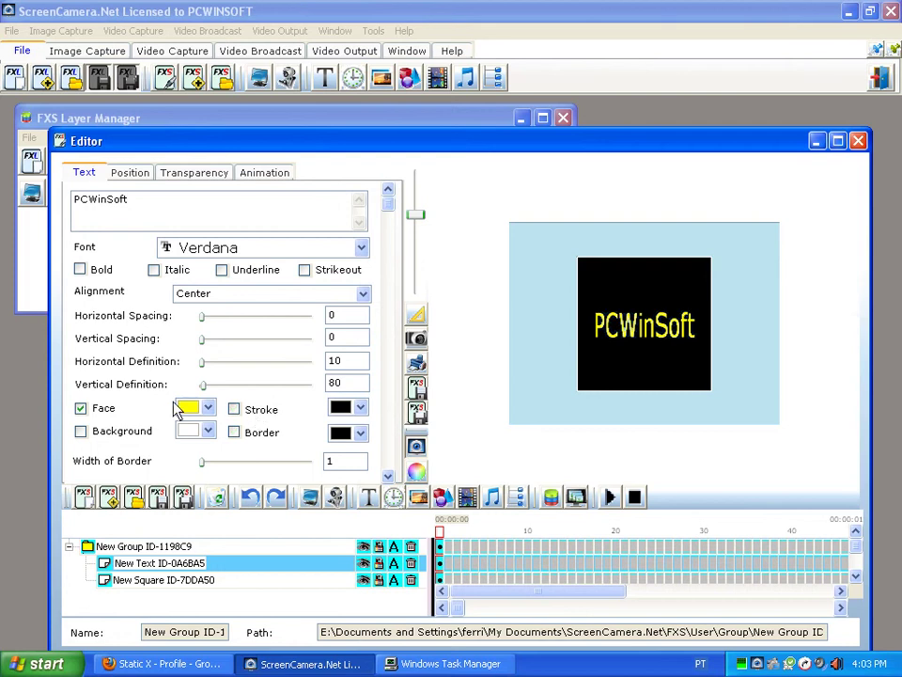
Make the PCWinSoft text face white and bold, with horizontal definition 16
{"action": "left_click", "coordinate": [207, 408]}
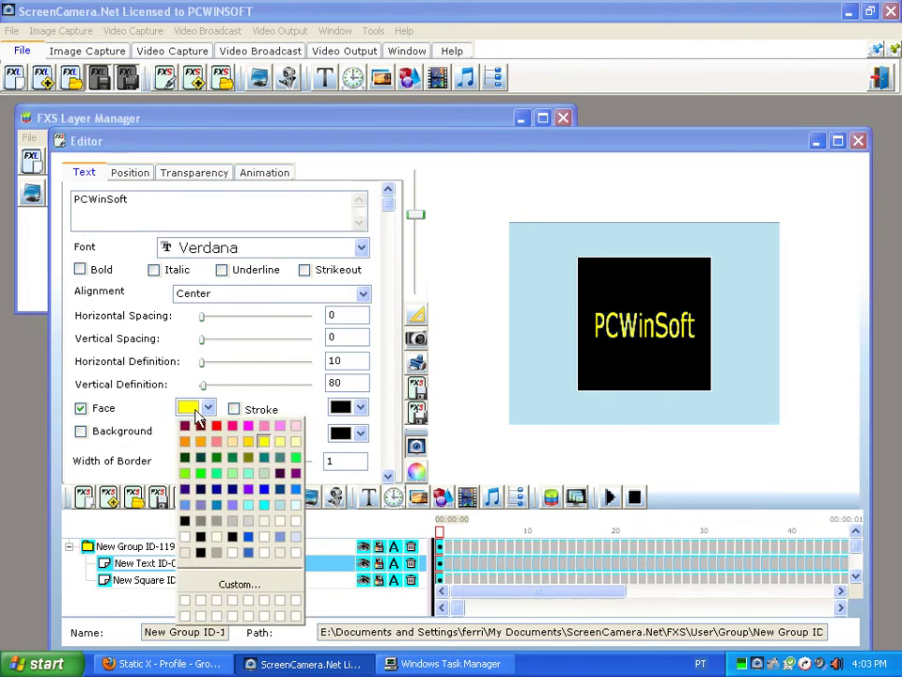
{"action": "left_click", "coordinate": [234, 551]}
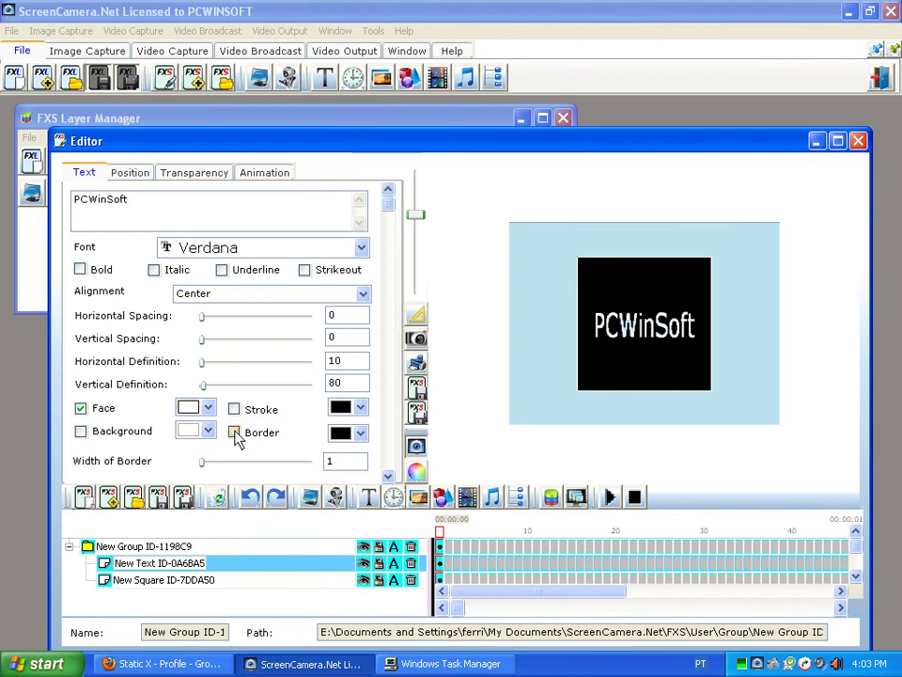
{"action": "left_click", "coordinate": [94, 271]}
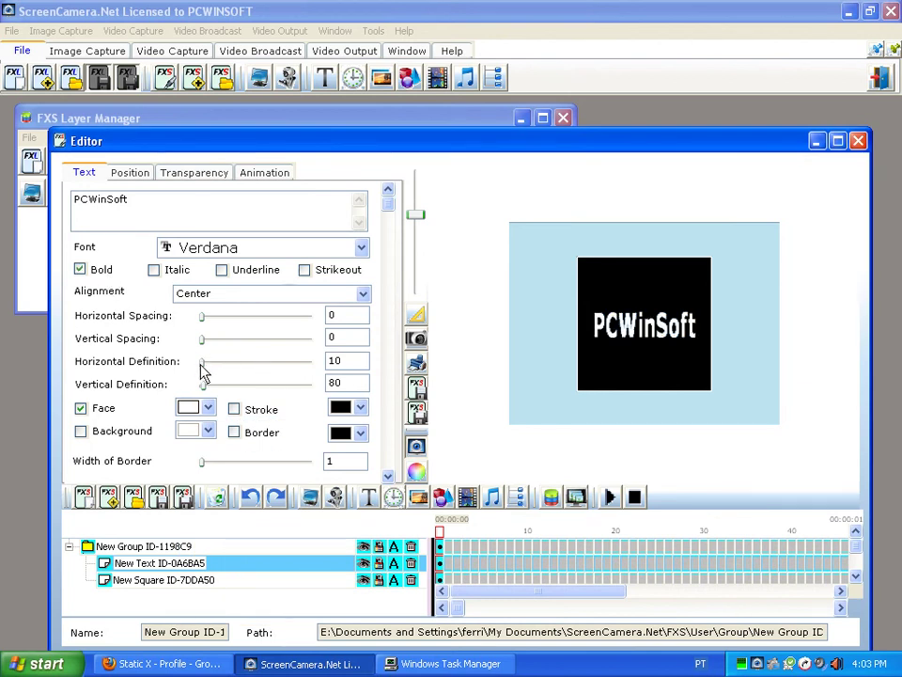
{"action": "left_click_drag", "start_coordinate": [203, 362], "coordinate": [209, 395]}
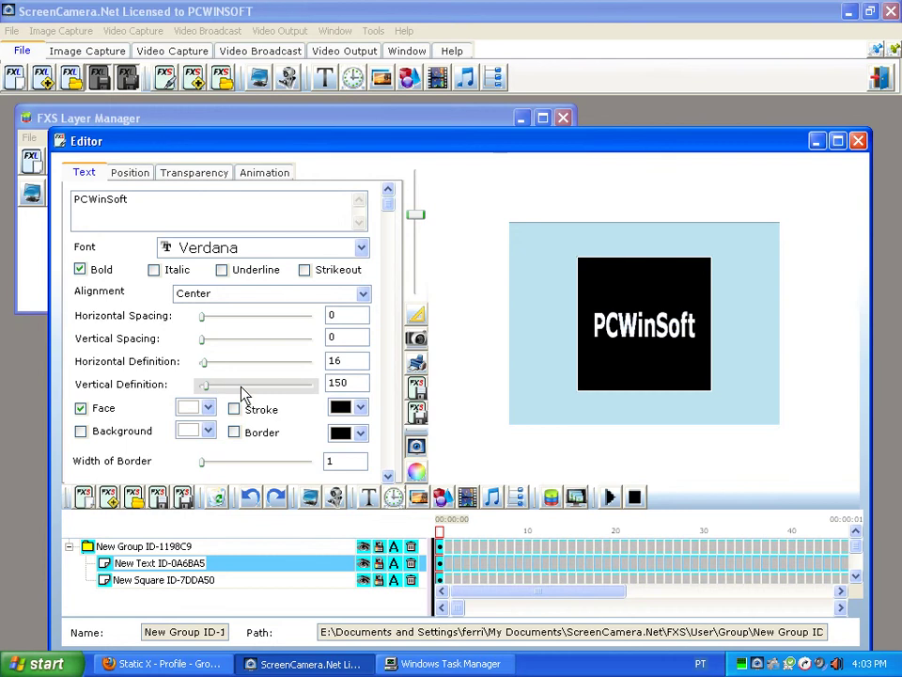
Save the group as group entrance.fxs in the Group folder, replacing the existing file
{"action": "left_click", "coordinate": [419, 414]}
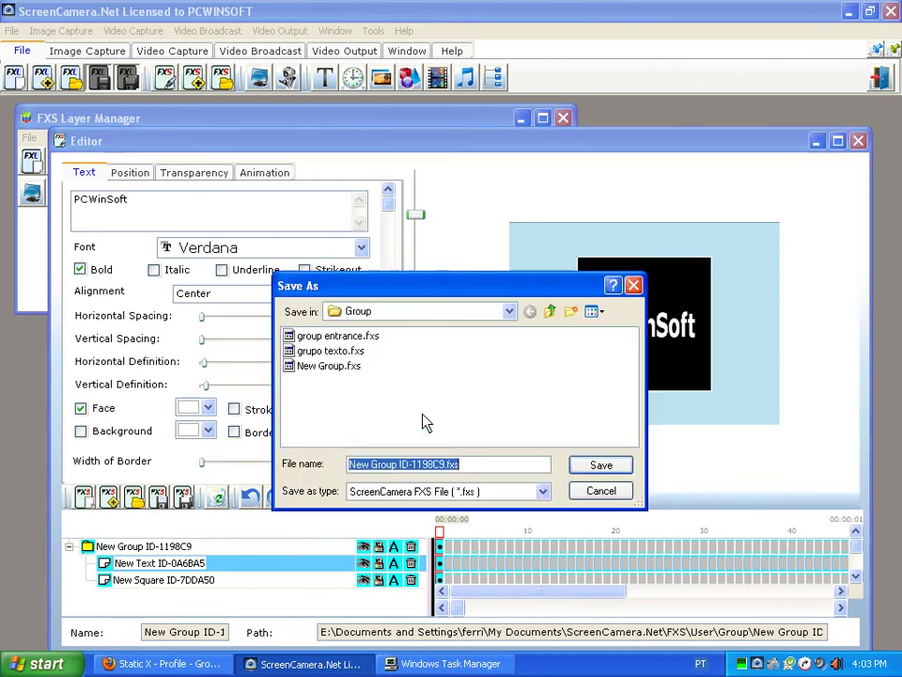
{"action": "double_click", "coordinate": [358, 339]}
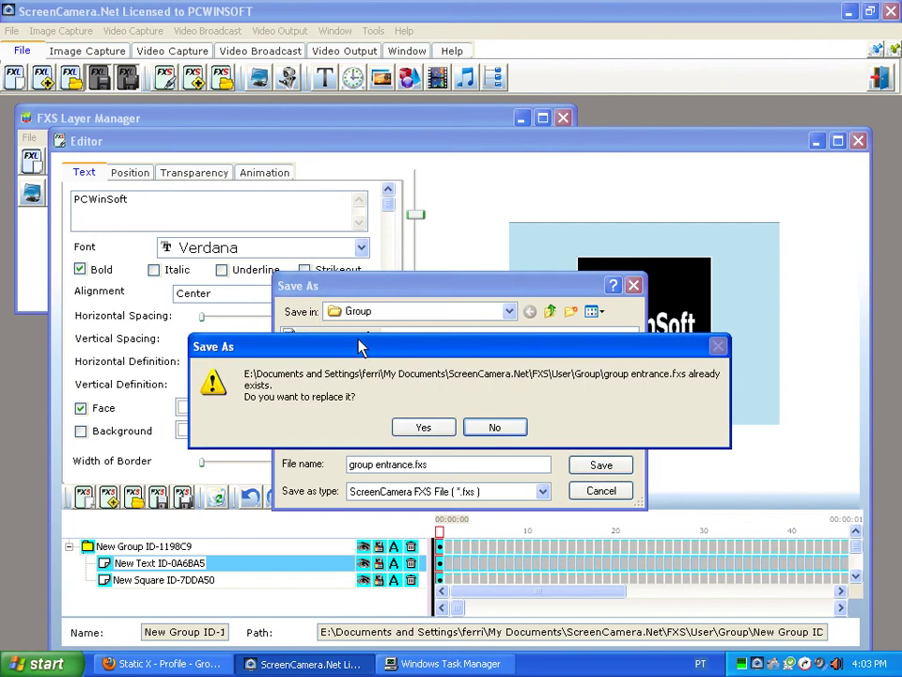
{"action": "left_click", "coordinate": [422, 434]}
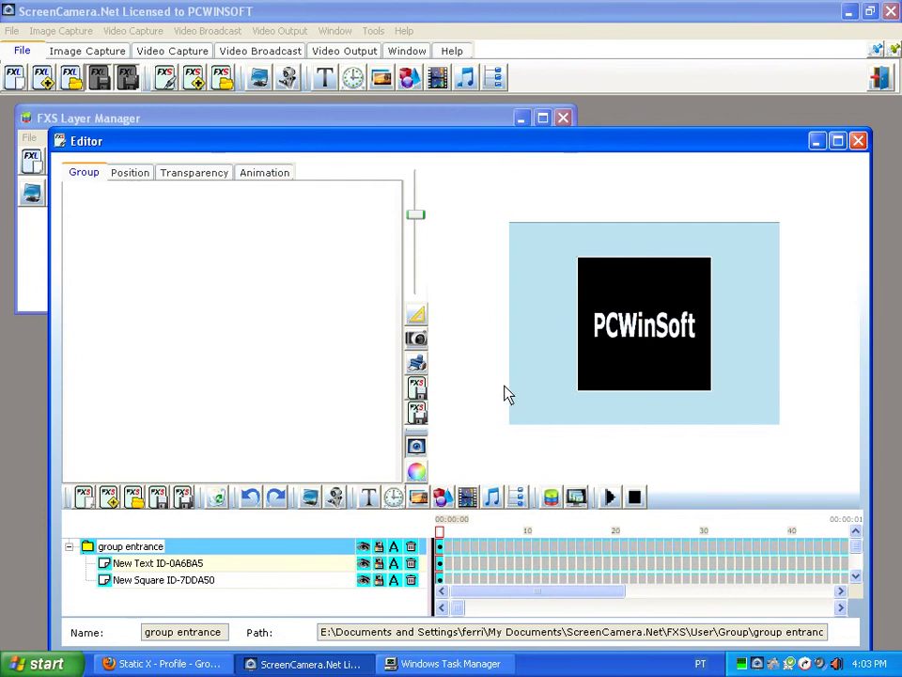
Select the group entrance group and insert a key frame at frame 200 on its timeline
{"action": "left_click", "coordinate": [529, 346]}
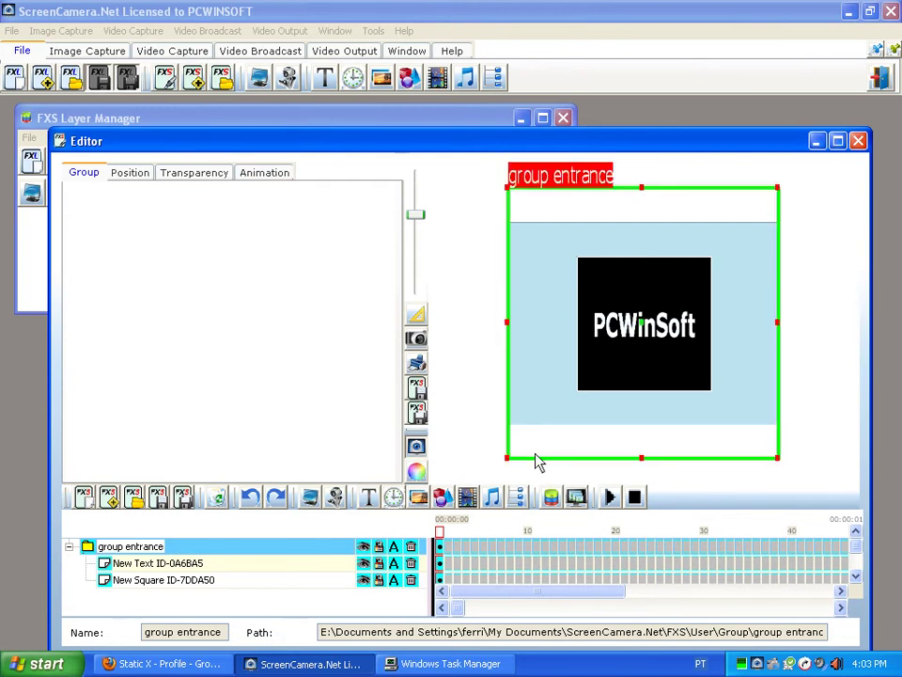
{"action": "left_click", "coordinate": [464, 611]}
{"action": "left_click_drag", "start_coordinate": [464, 616], "coordinate": [501, 612]}
{"action": "right_click", "coordinate": [572, 553]}
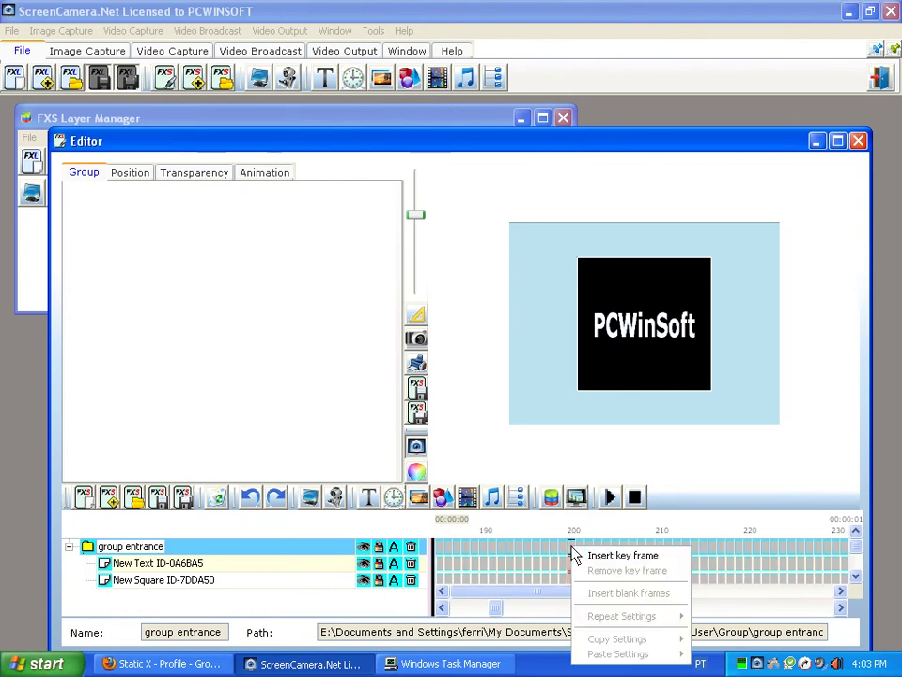
{"action": "left_click", "coordinate": [592, 557]}
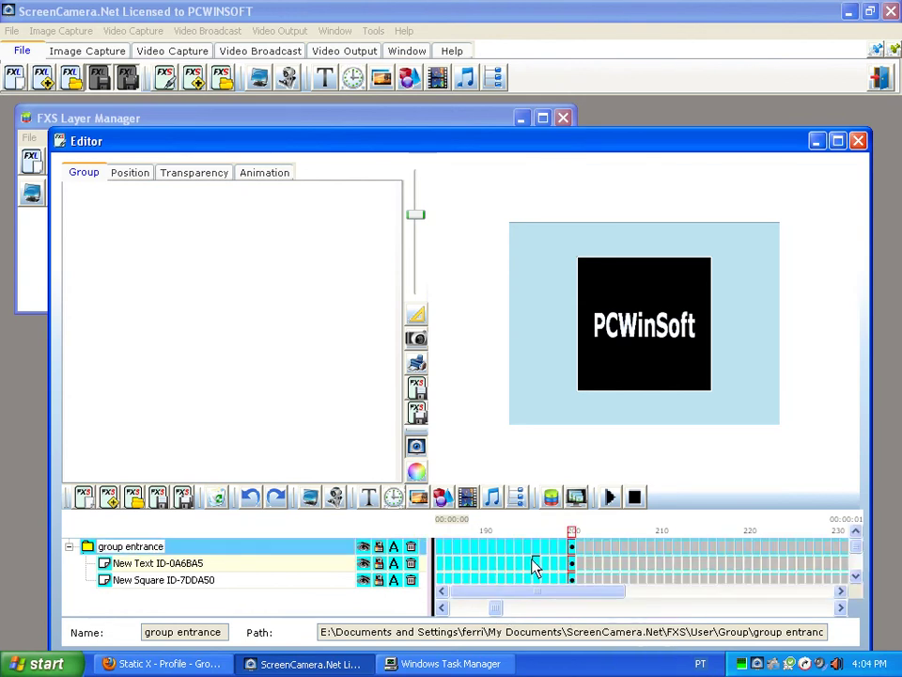
{"action": "key", "text": "Down"}
{"action": "left_click_drag", "start_coordinate": [499, 611], "coordinate": [446, 611]}
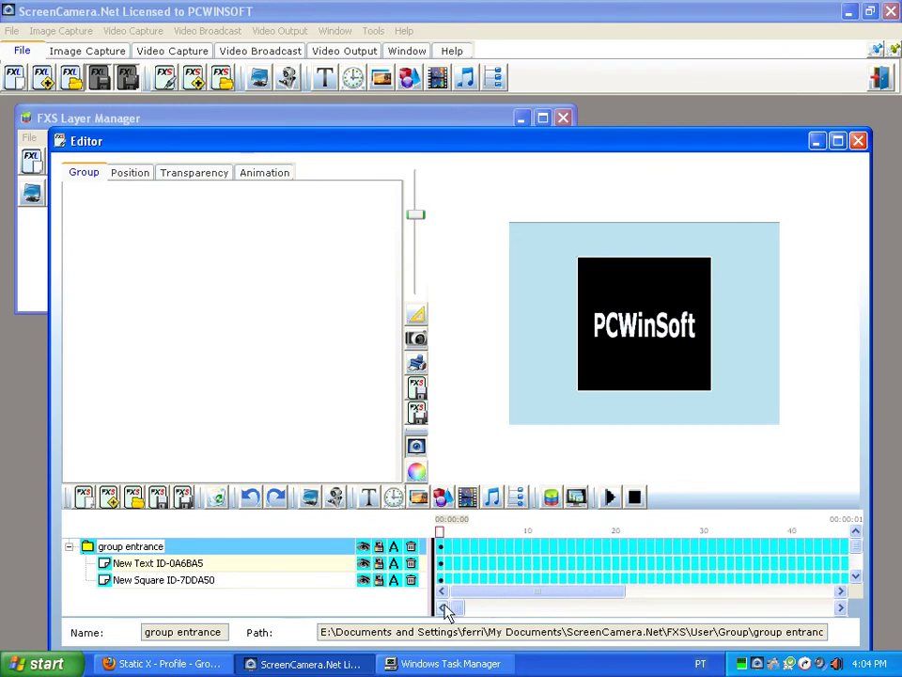
At frame 0, shrink the group to a tiny square centred in the preview
{"action": "left_click", "coordinate": [443, 554]}
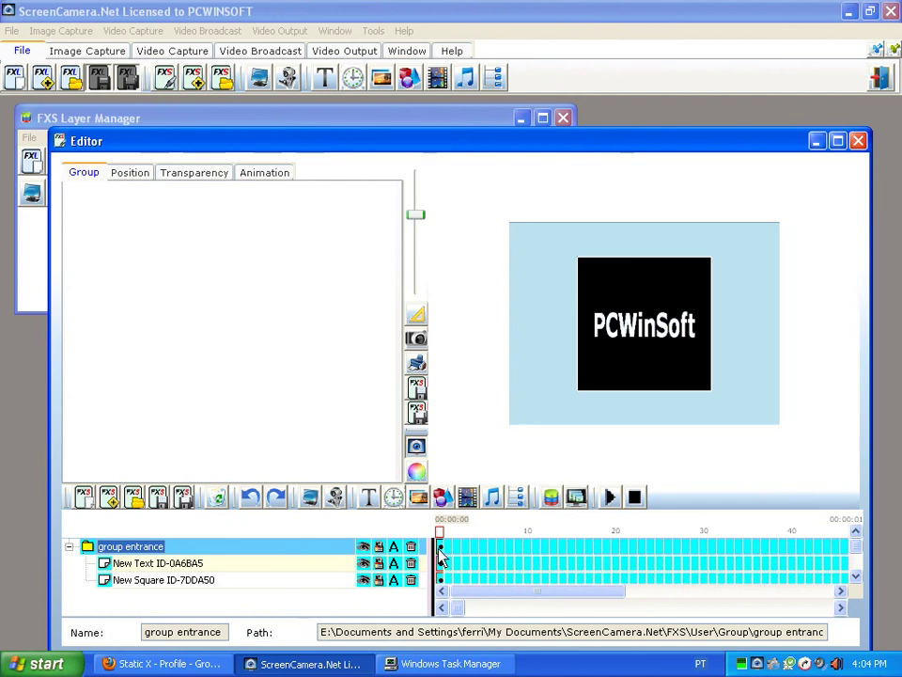
{"action": "left_click", "coordinate": [564, 389]}
{"action": "left_click", "coordinate": [510, 459]}
{"action": "left_click_drag", "start_coordinate": [508, 459], "coordinate": [637, 337]}
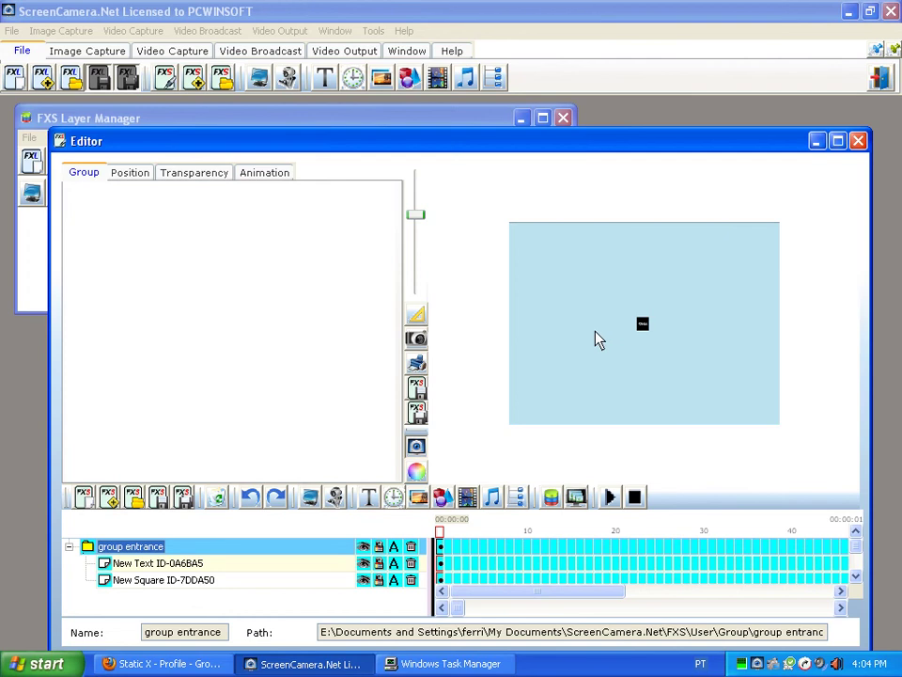
At the frame-200 keyframe, enlarge the group to 468×460 at Left -184, Top -180
{"action": "left_click", "coordinate": [131, 172]}
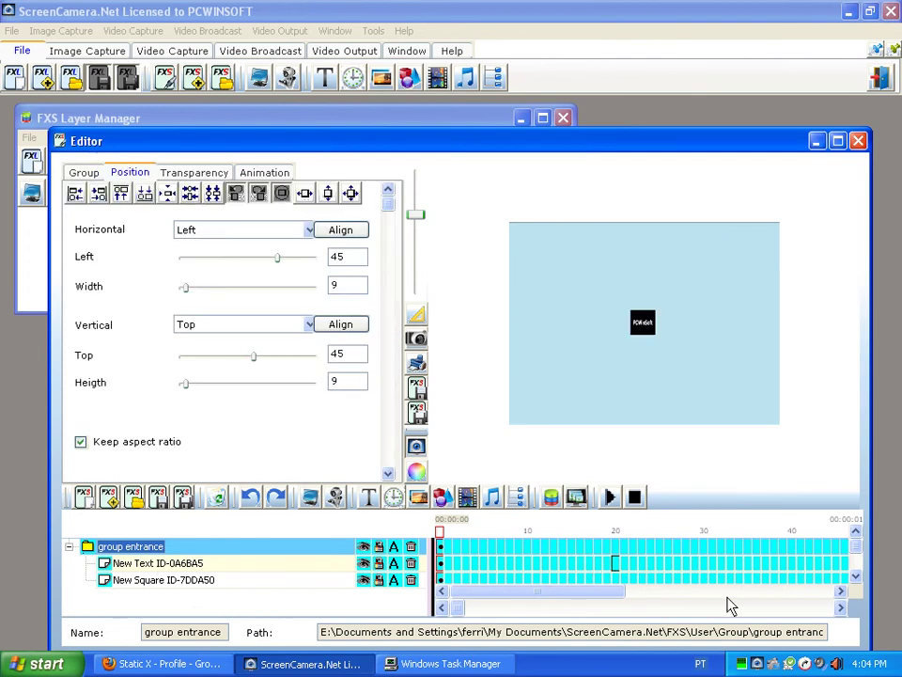
{"action": "scroll", "coordinate": [738, 614], "scroll_direction": "down", "scroll_amount": 5}
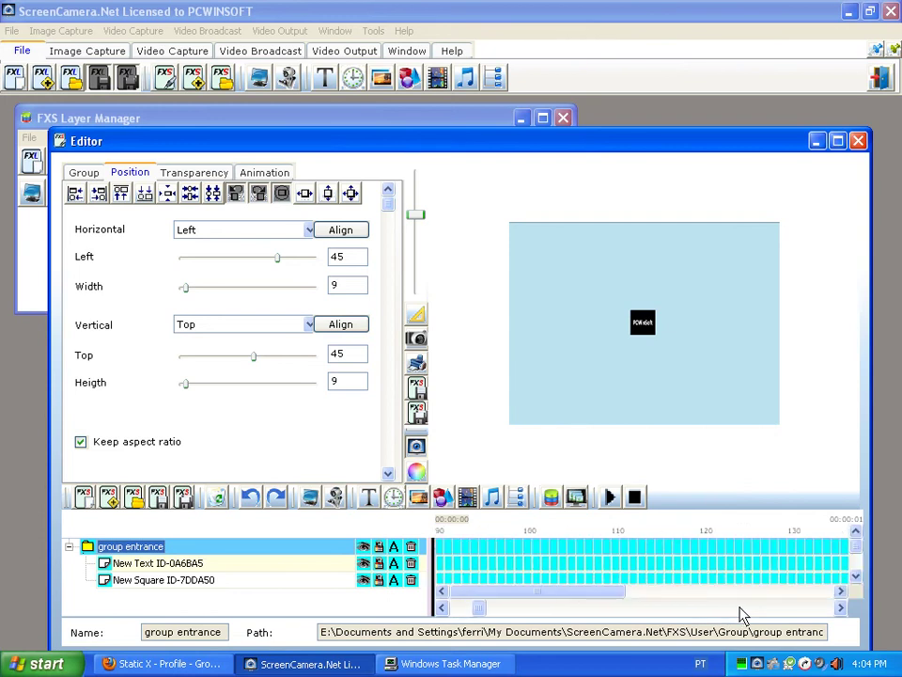
{"action": "scroll", "coordinate": [742, 613], "scroll_direction": "down", "scroll_amount": 3}
{"action": "scroll", "coordinate": [739, 613], "scroll_direction": "down", "scroll_amount": 4}
{"action": "left_click", "coordinate": [756, 550]}
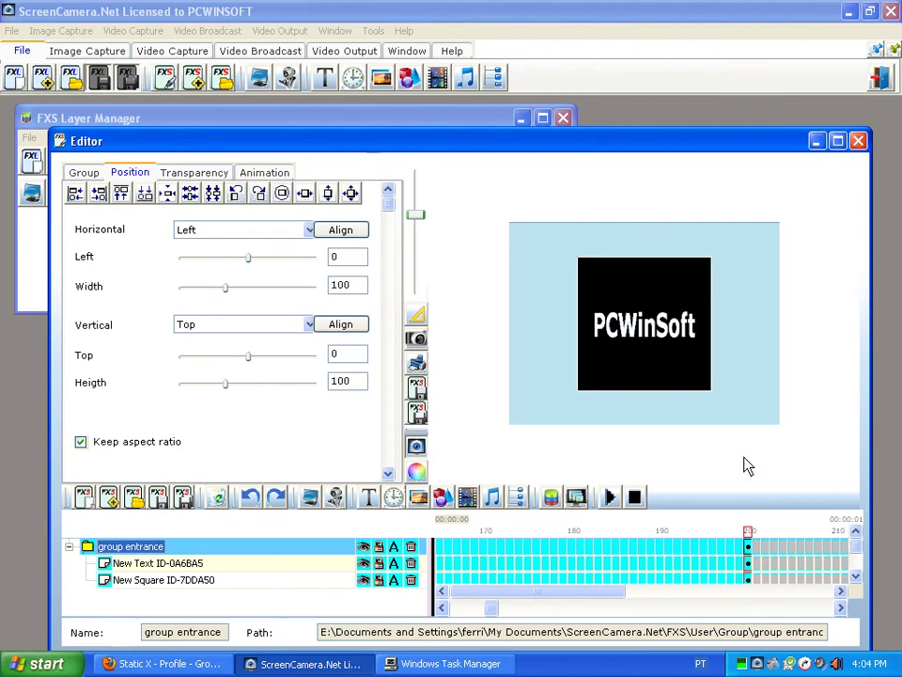
{"action": "left_click_drag", "start_coordinate": [420, 217], "coordinate": [419, 272]}
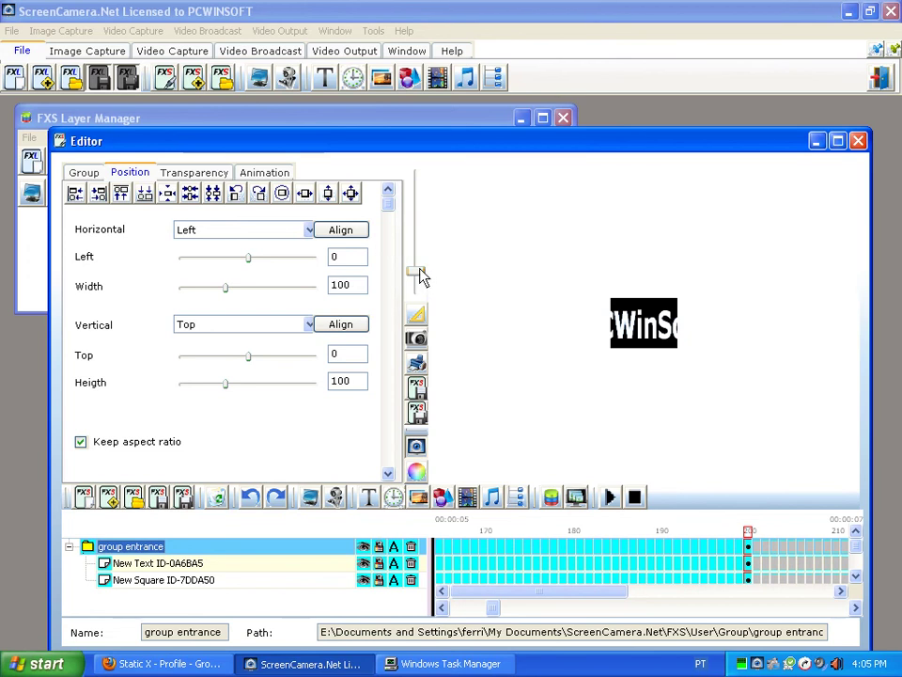
{"action": "left_click_drag", "start_coordinate": [421, 274], "coordinate": [421, 280]}
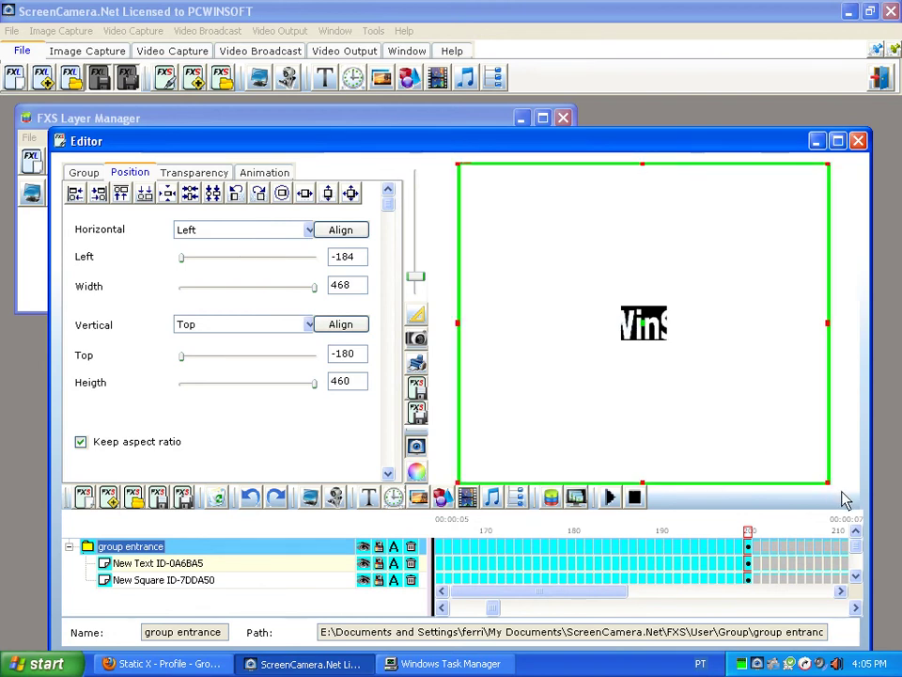
At frame 200, enlarge the group centred to 810×702 and set its Transparency to 100
{"action": "left_click", "coordinate": [168, 193]}
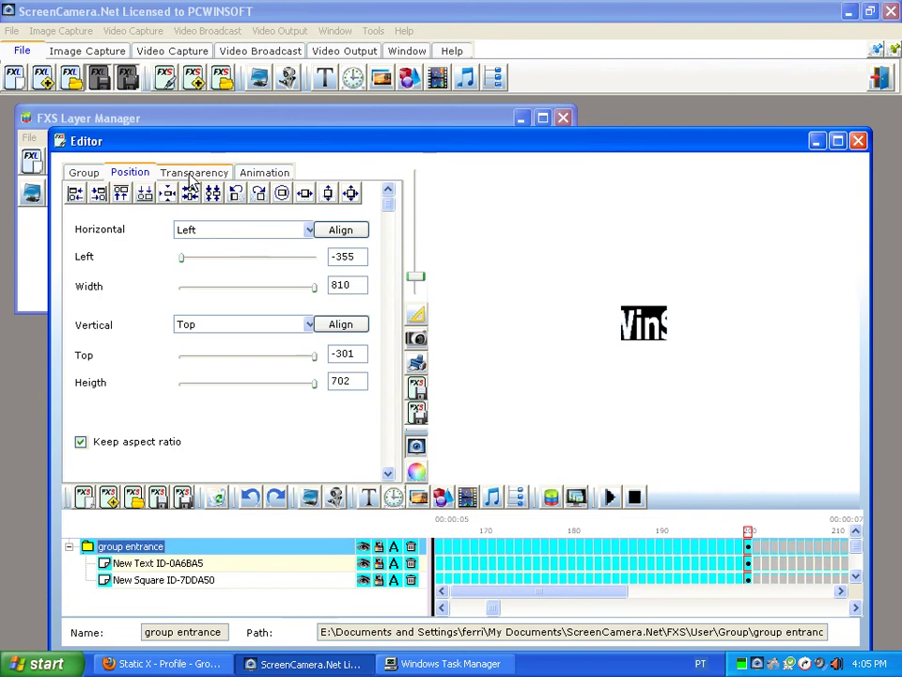
{"action": "left_click", "coordinate": [191, 176]}
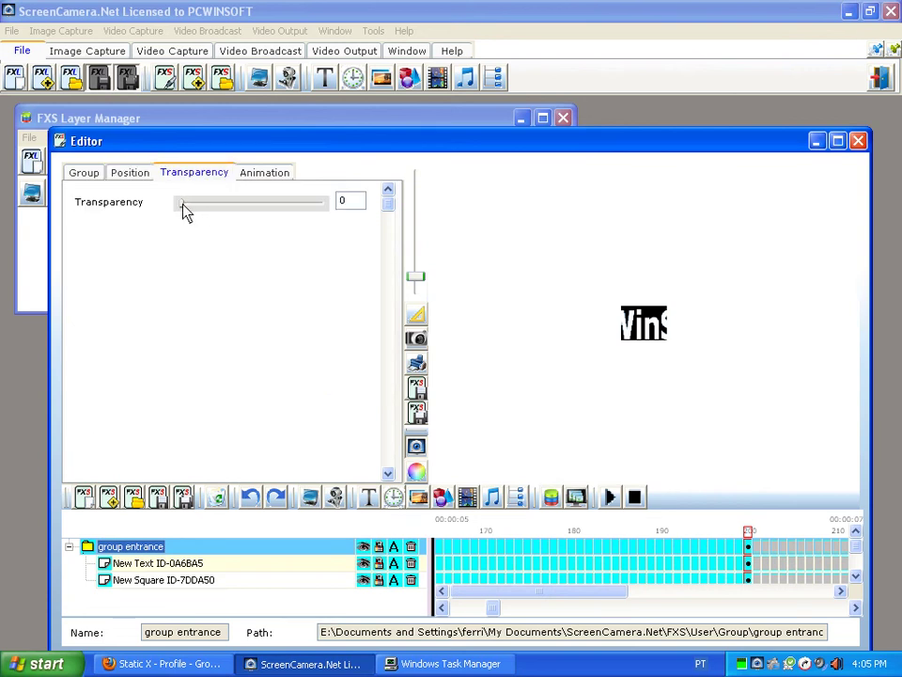
{"action": "left_click", "coordinate": [323, 211]}
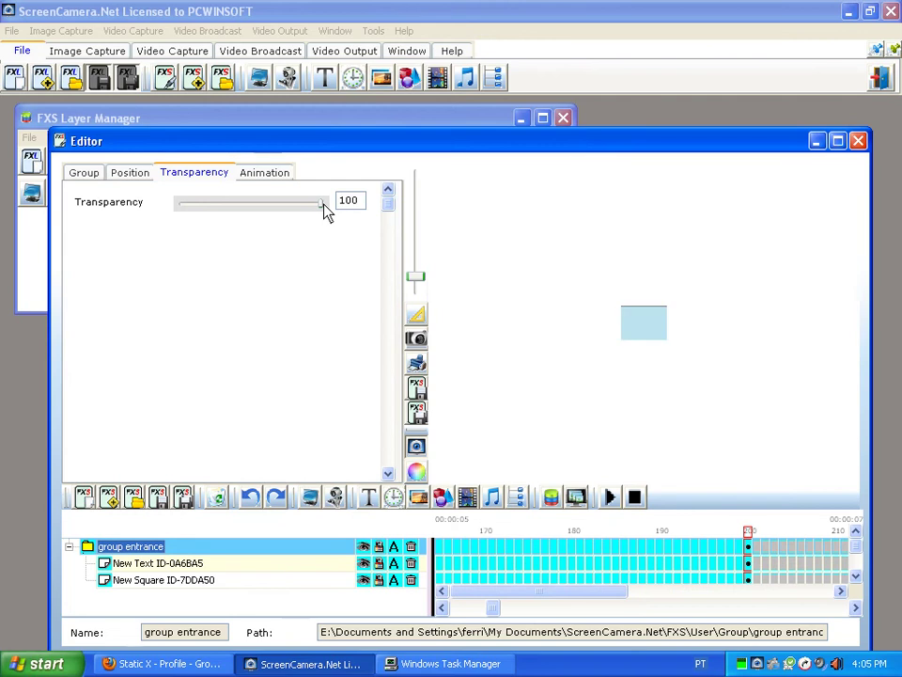
{"action": "left_click", "coordinate": [470, 461]}
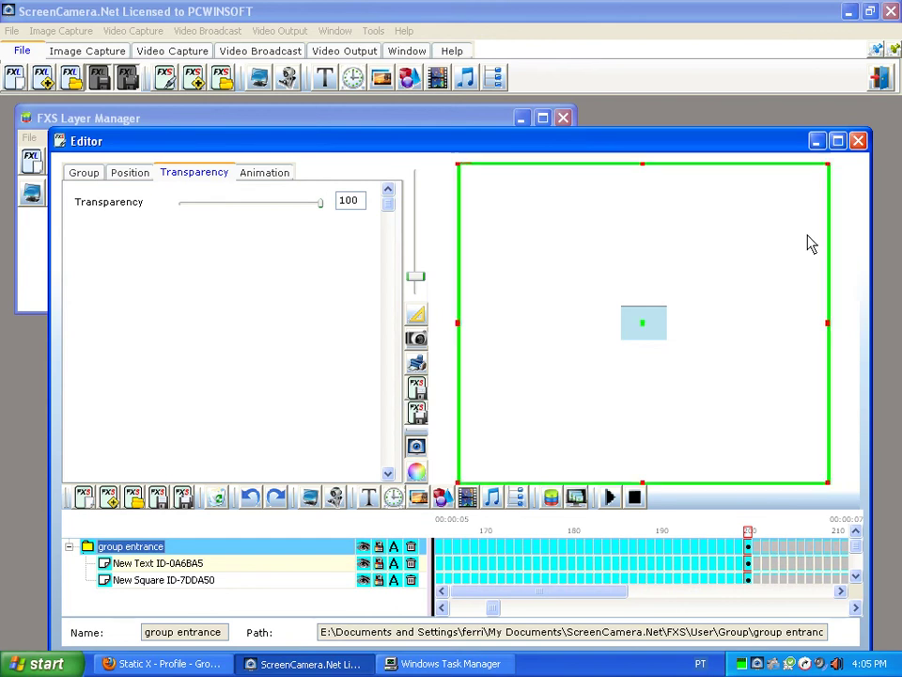
Close the editor and add the USB PC Camera VC305 as a video capture layer
{"action": "left_click", "coordinate": [857, 143]}
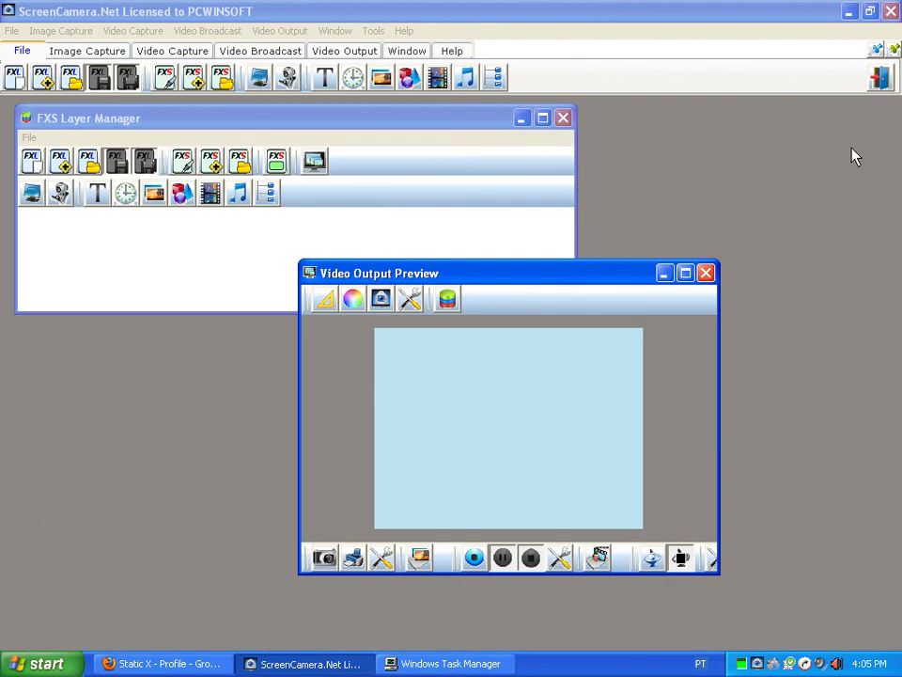
{"action": "left_click", "coordinate": [64, 195]}
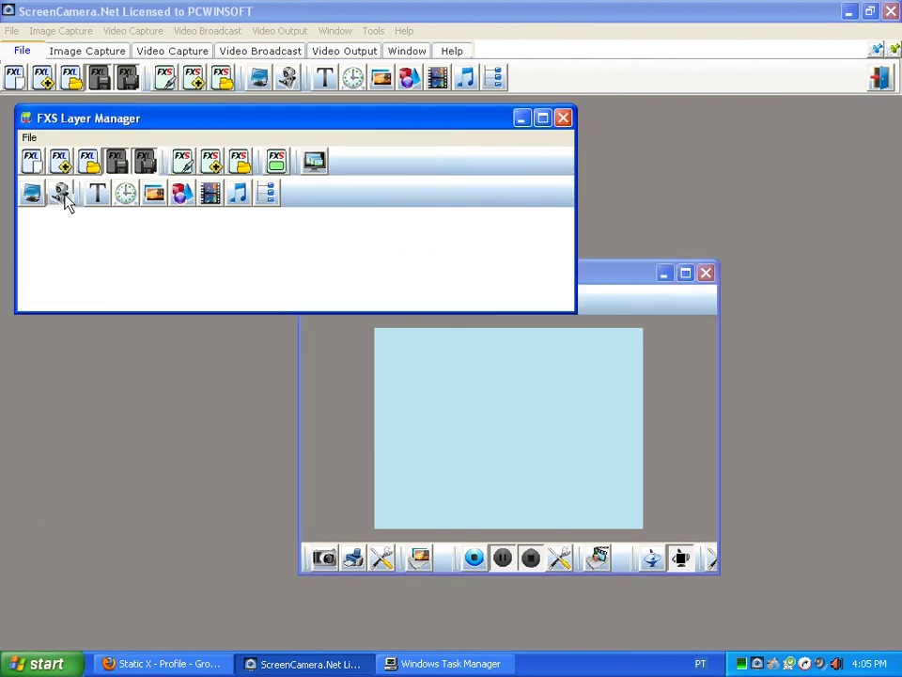
{"action": "mouse_move", "coordinate": [73, 207]}
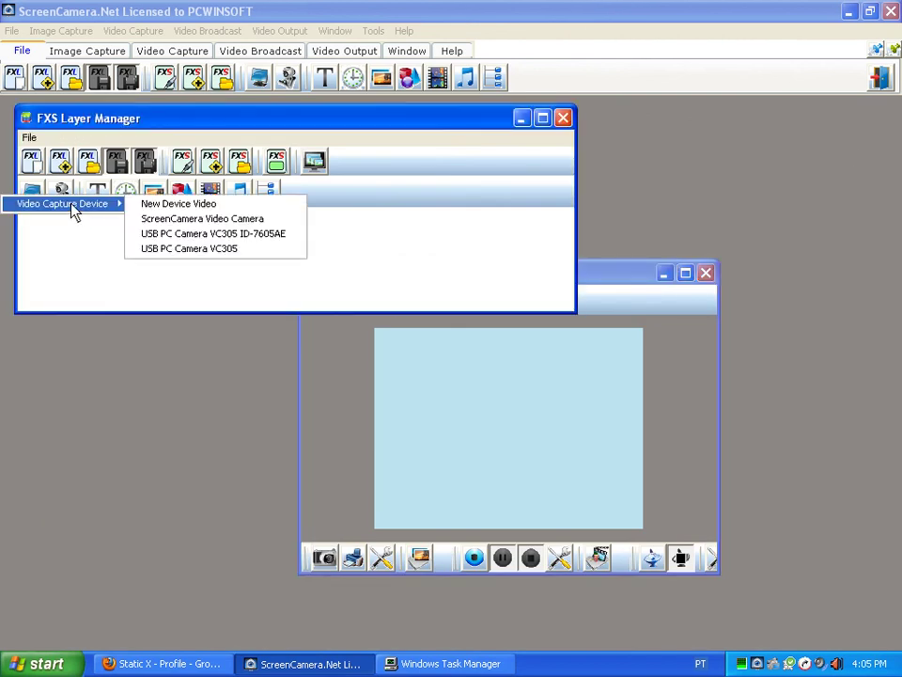
{"action": "left_click", "coordinate": [209, 234]}
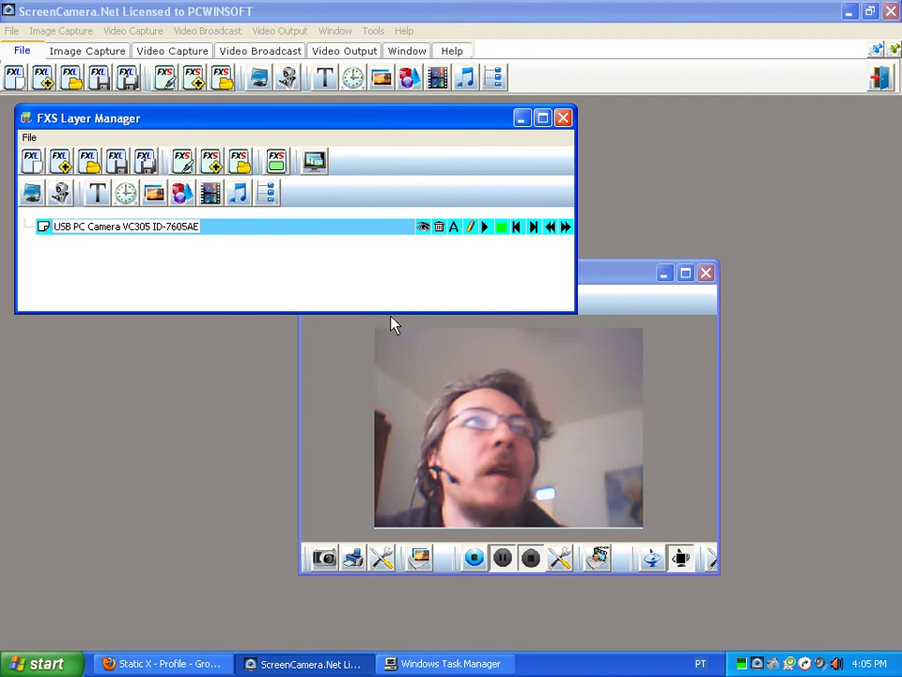
Add the saved group entrance effect from the Group menu to the layers
{"action": "left_click", "coordinate": [271, 210]}
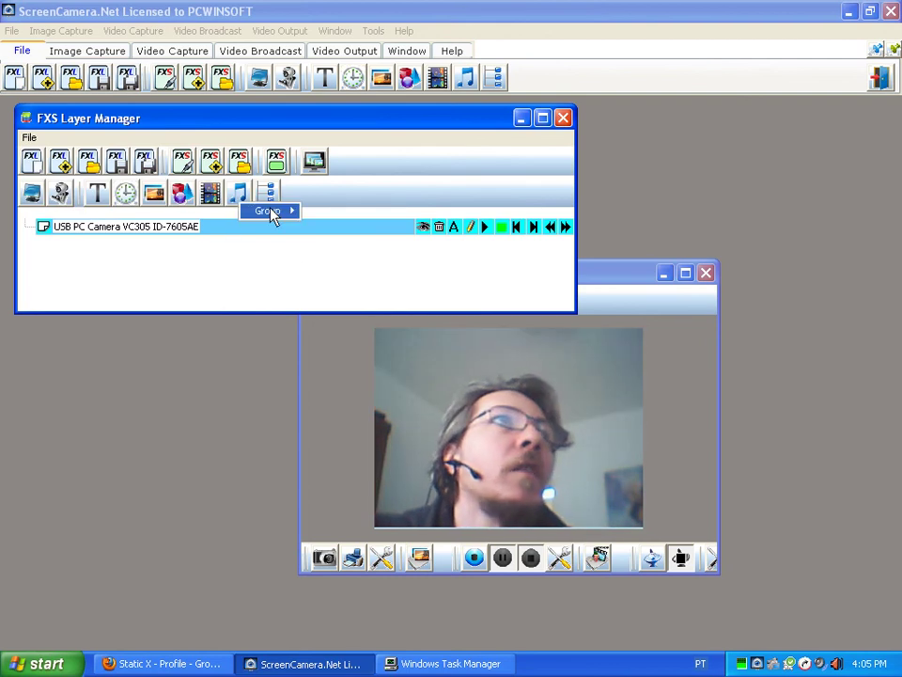
{"action": "mouse_move", "coordinate": [286, 210]}
{"action": "left_click", "coordinate": [356, 213]}
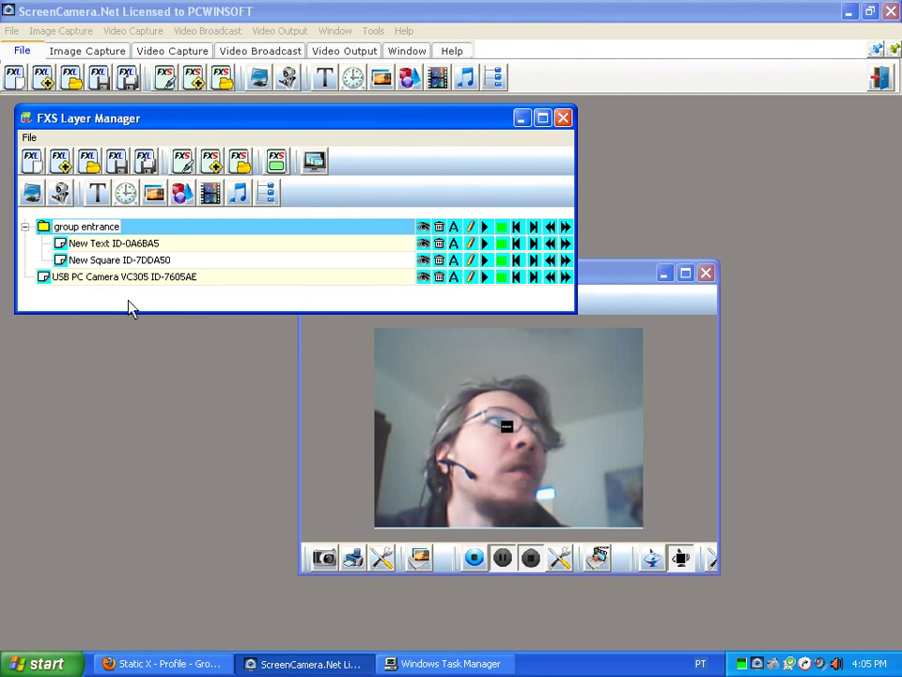
Hide the webcam layer, play the group entrance animation, then show the webcam again
{"action": "left_click", "coordinate": [424, 278]}
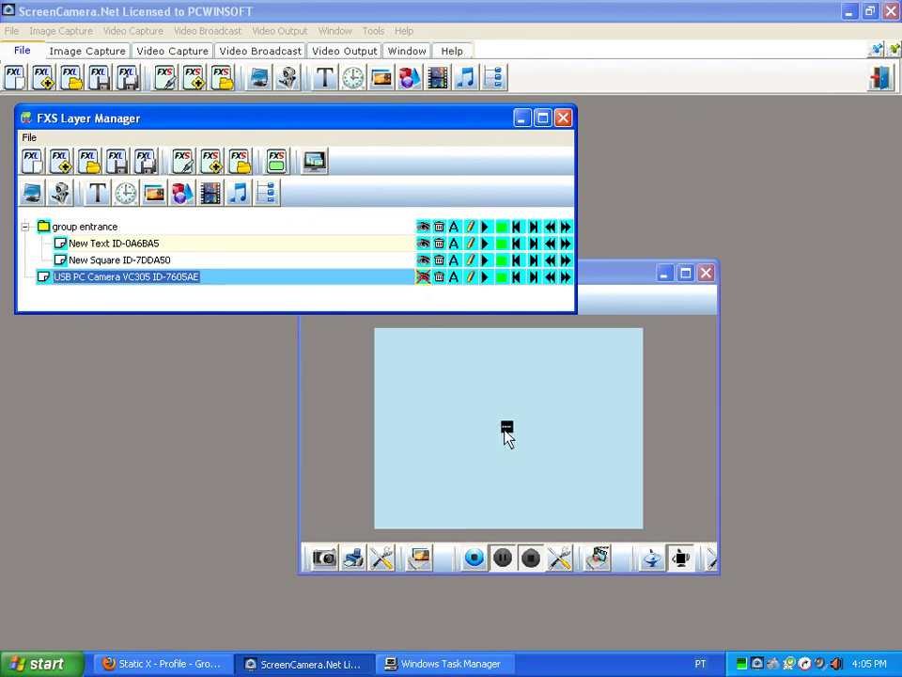
{"action": "left_click", "coordinate": [487, 232]}
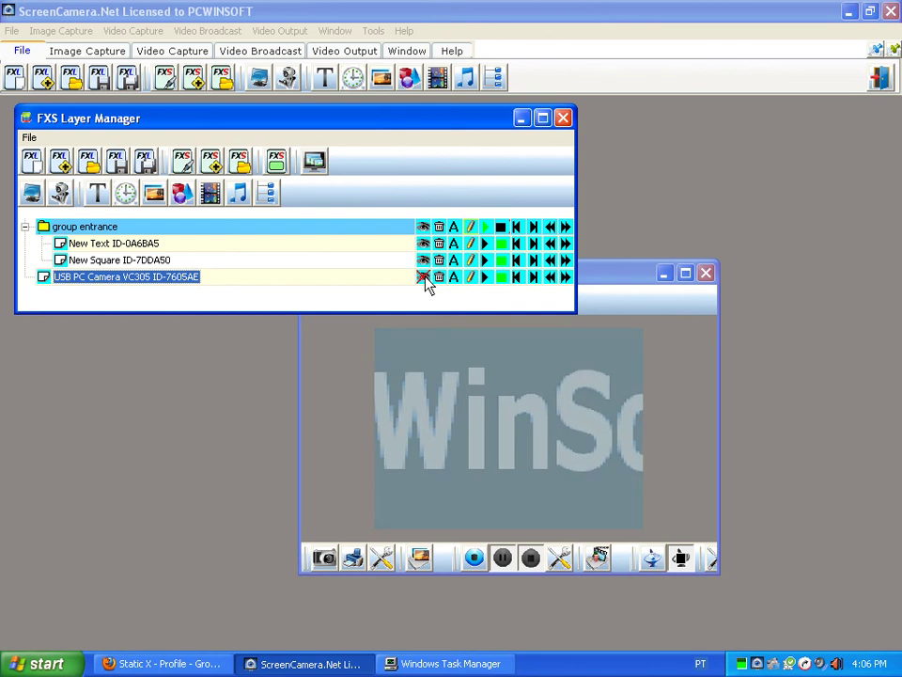
{"action": "left_click", "coordinate": [423, 277]}
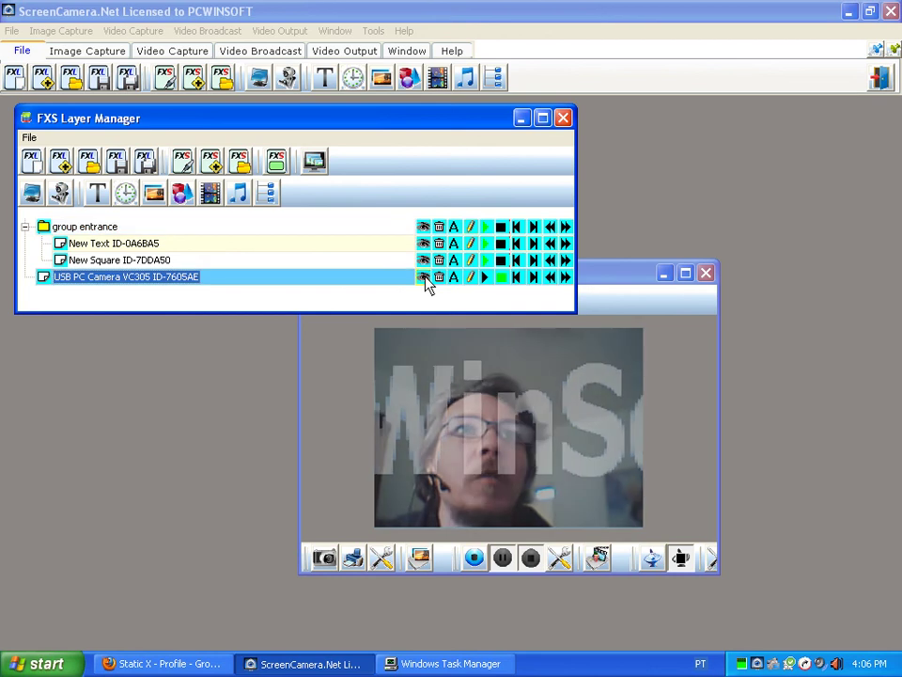